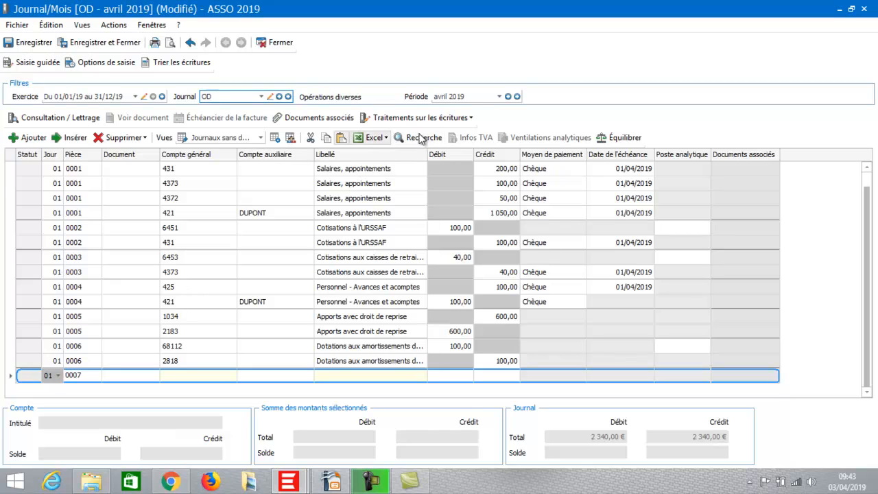
# - Switch the OD journal's period to juin 2019 and add a new entry line
pyautogui.click(499, 98)
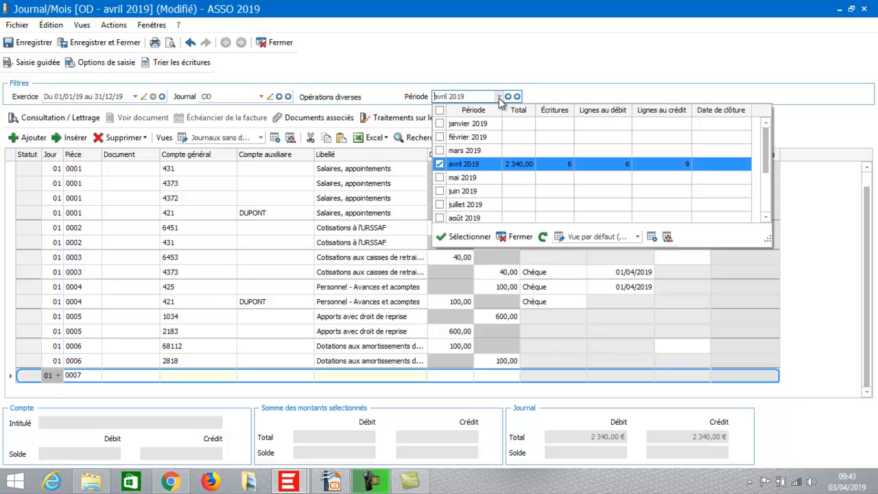
pyautogui.doubleClick(481, 195)
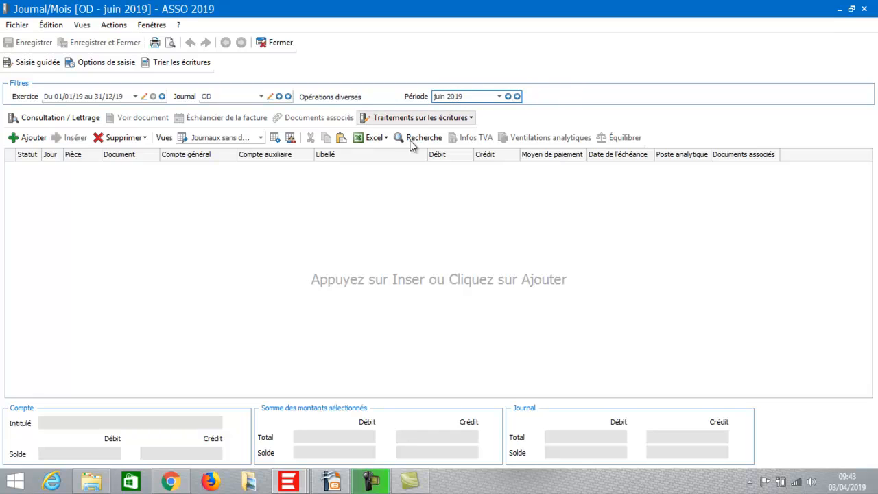
pyautogui.click(30, 138)
pyautogui.click(157, 171)
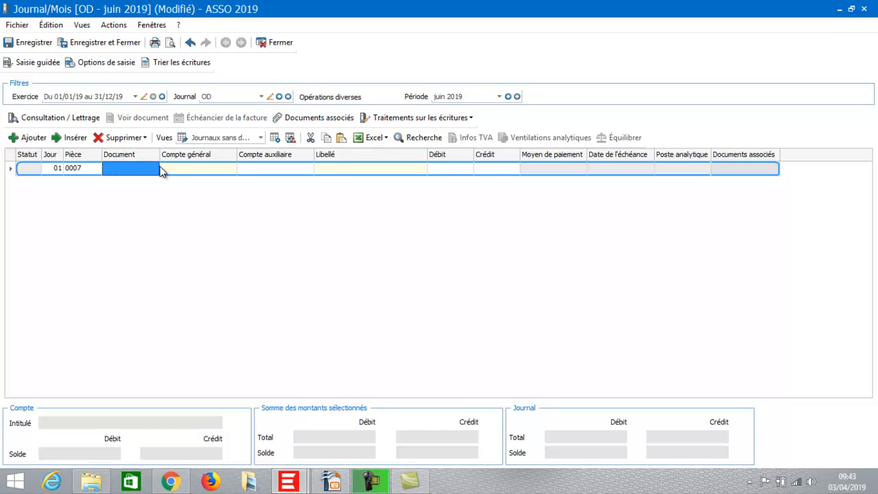
# - Assign general account 4417 (Subventions d'exploitation) to the new line and enter a debit of 50000
pyautogui.click(182, 168)
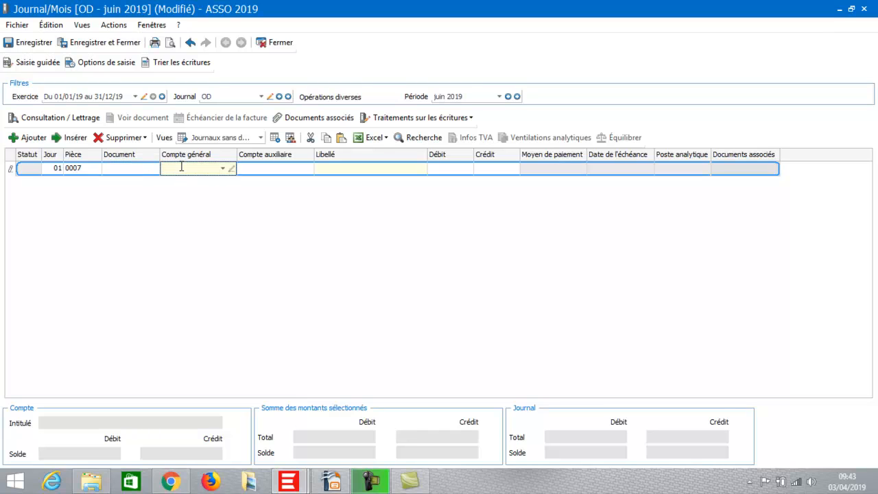
pyautogui.write('44')
pyautogui.click(179, 166)
pyautogui.write('1')
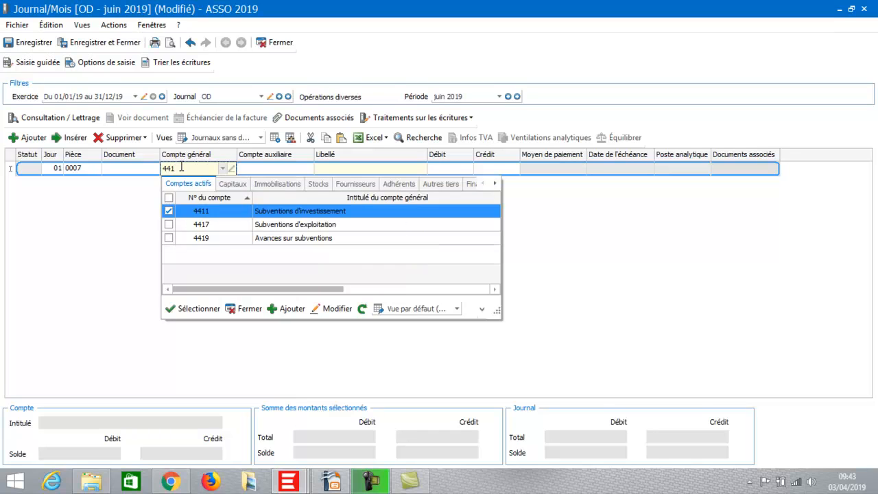
pyautogui.click(236, 226)
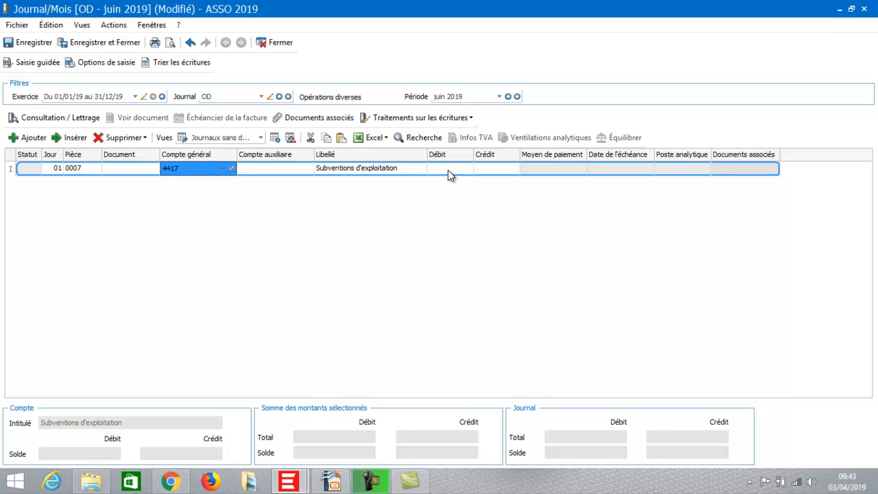
pyautogui.click(448, 170)
pyautogui.write('50000')
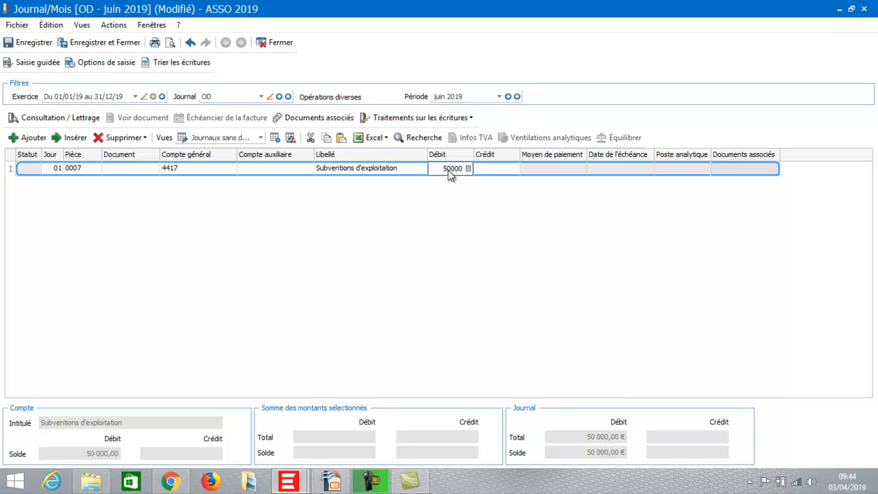
pyautogui.press('Tab')
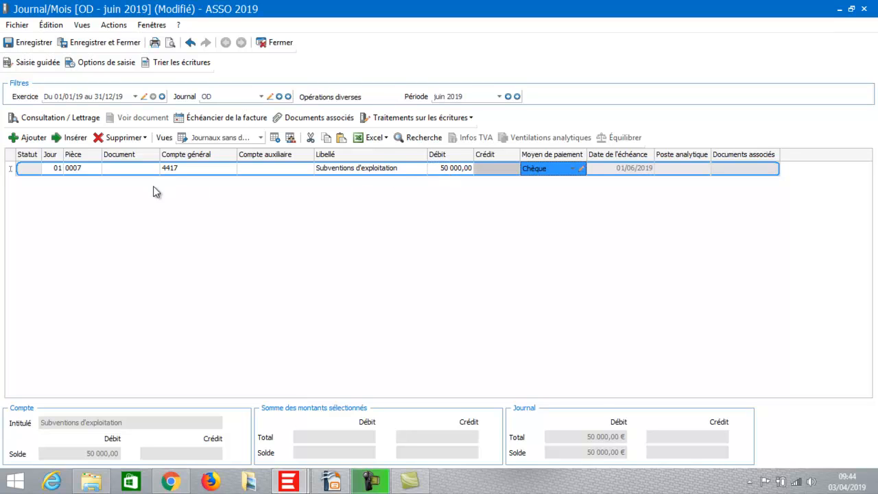
# - Add a second line to the entry and look up general accounts starting with 74 for it
pyautogui.click(33, 138)
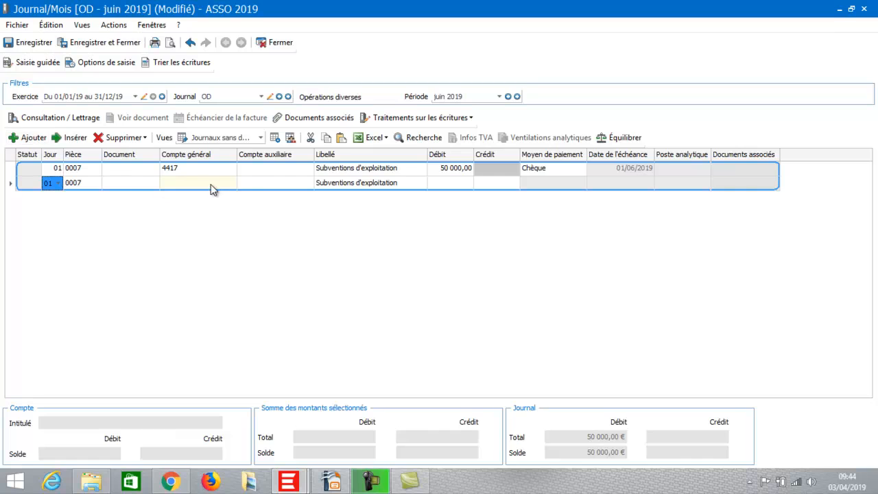
pyautogui.click(190, 184)
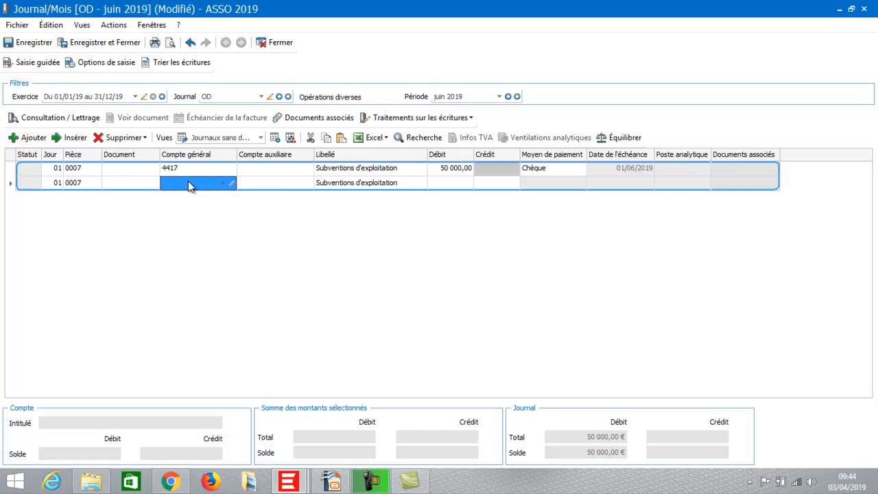
pyautogui.click(188, 180)
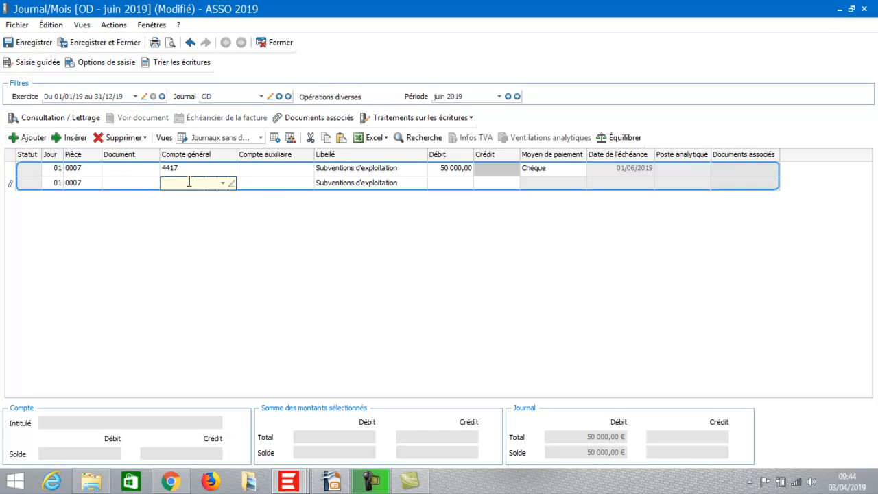
pyautogui.write('74')
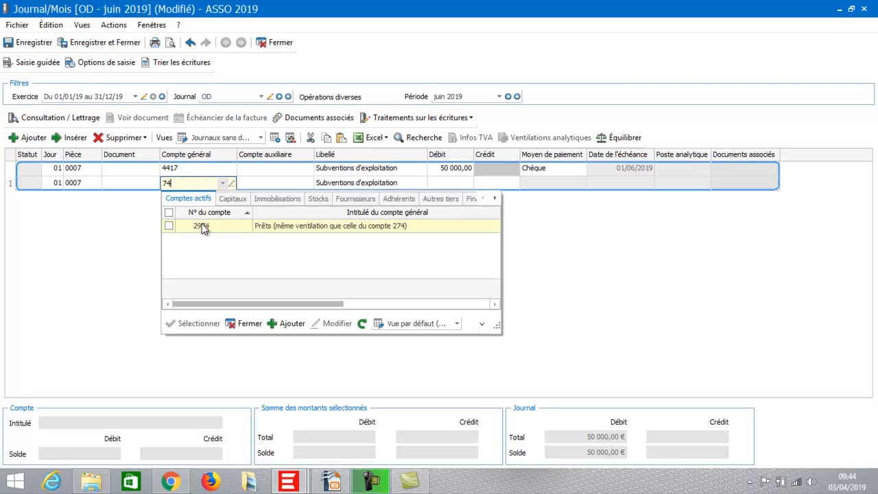
pyautogui.moveTo(203, 304); pyautogui.dragTo(288, 306)
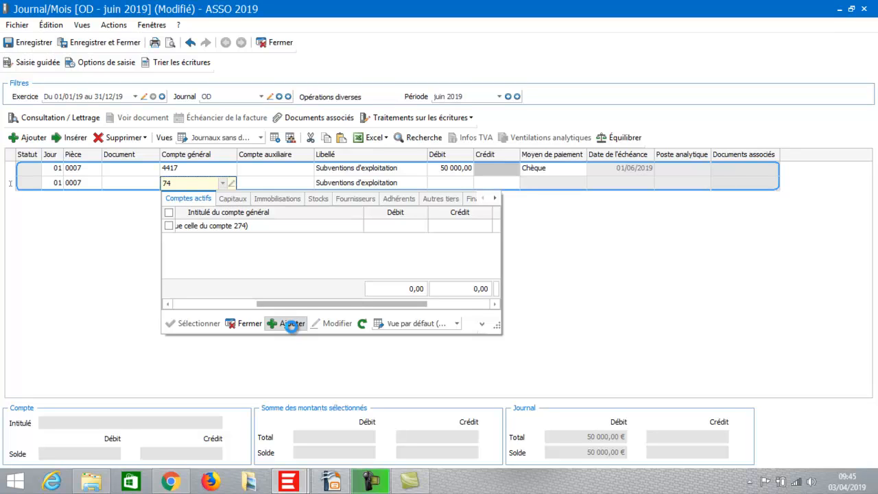
# - Start a new general account from the account lookup and set its number to 741
pyautogui.click(290, 324)
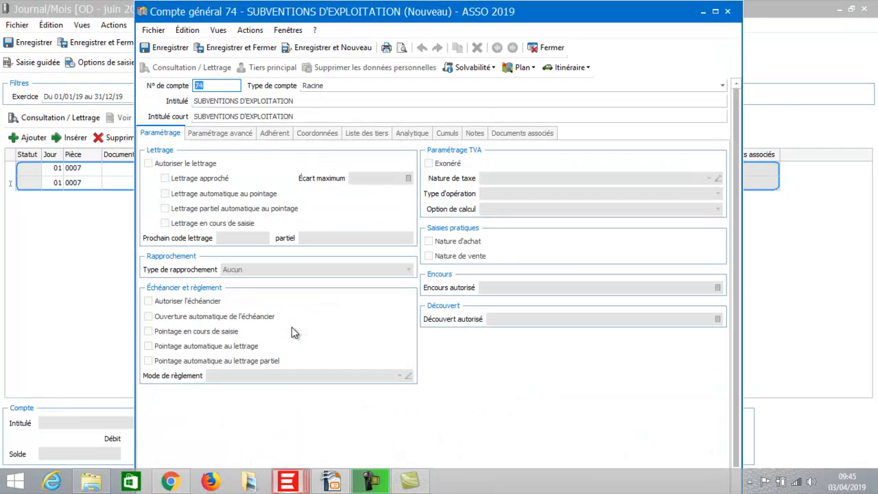
pyautogui.click(210, 86)
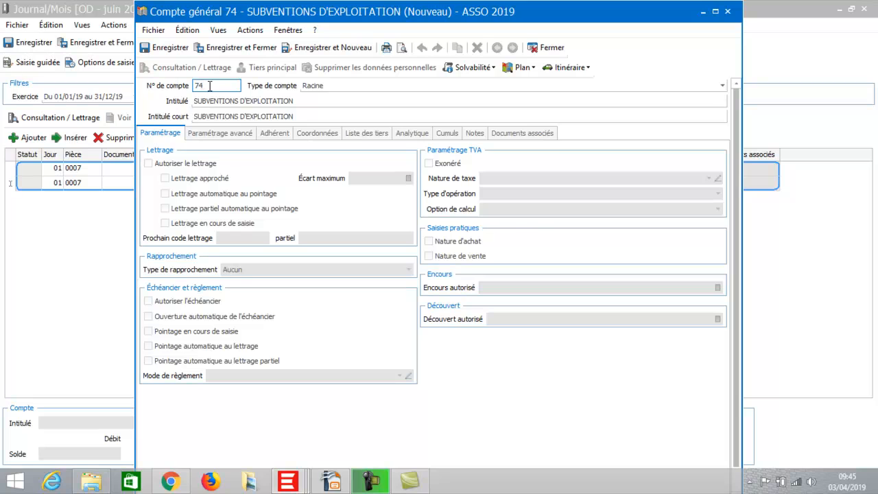
pyautogui.write('1')
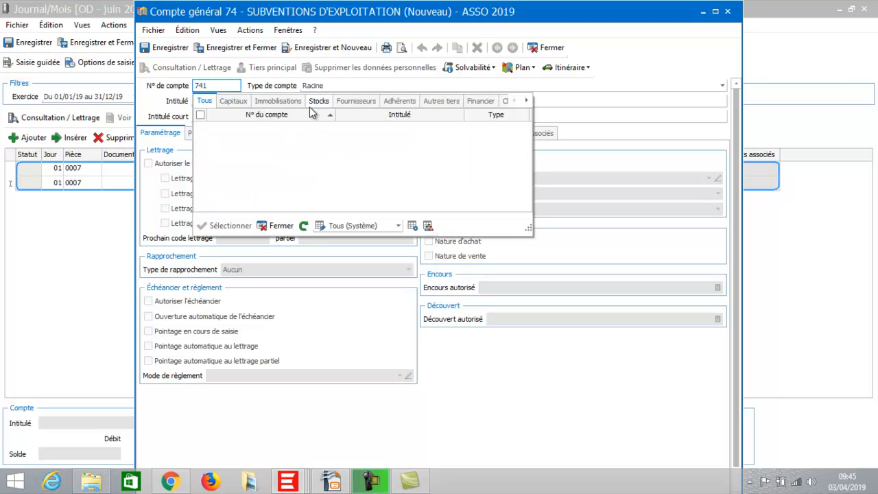
pyautogui.click(280, 227)
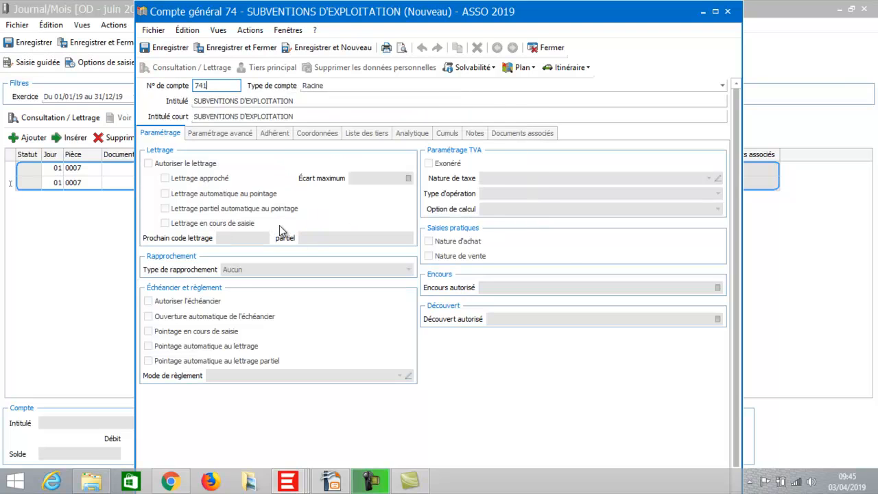
# - Title the new account SUBVENTIONS D'EXPLOITATION REGION, then save and close its record
pyautogui.click(299, 103)
pyautogui.click(299, 102)
pyautogui.write('REGION')
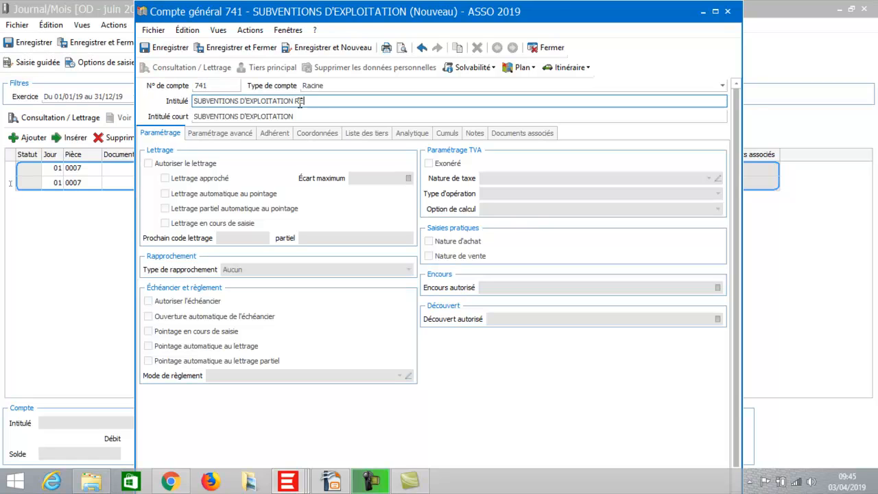
pyautogui.press('Tab')
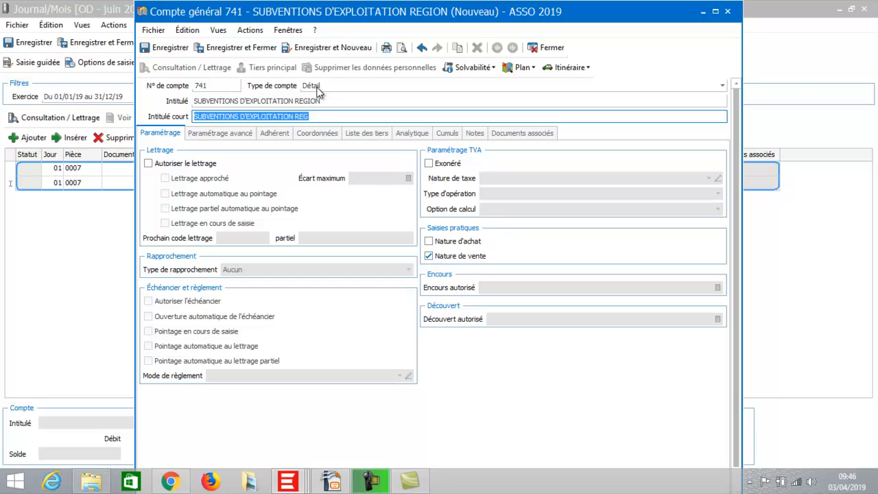
pyautogui.click(251, 52)
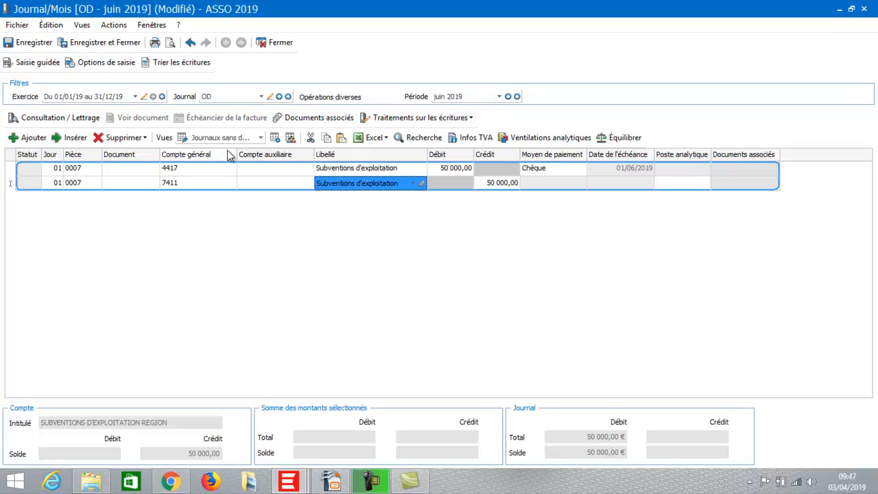
# - Switch the journal to BP (Banque principale) and start a new entry line for juin 2019
pyautogui.click(261, 96)
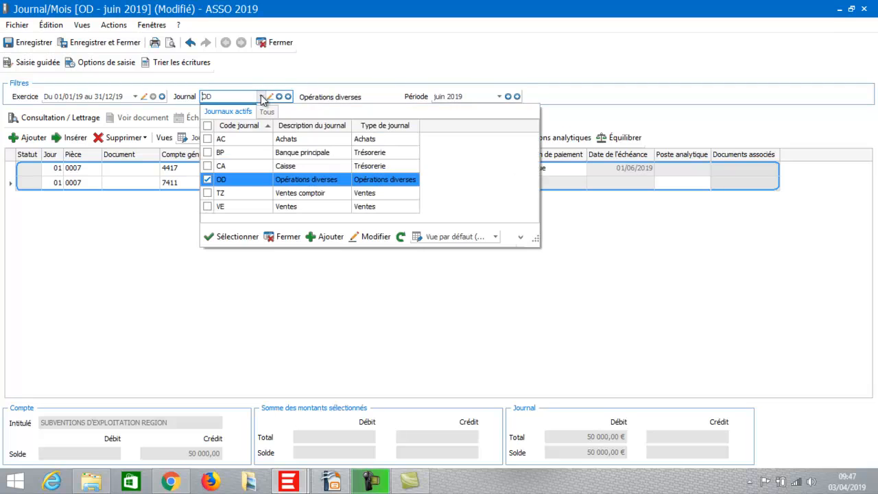
pyautogui.click(250, 153)
pyautogui.press('Return')
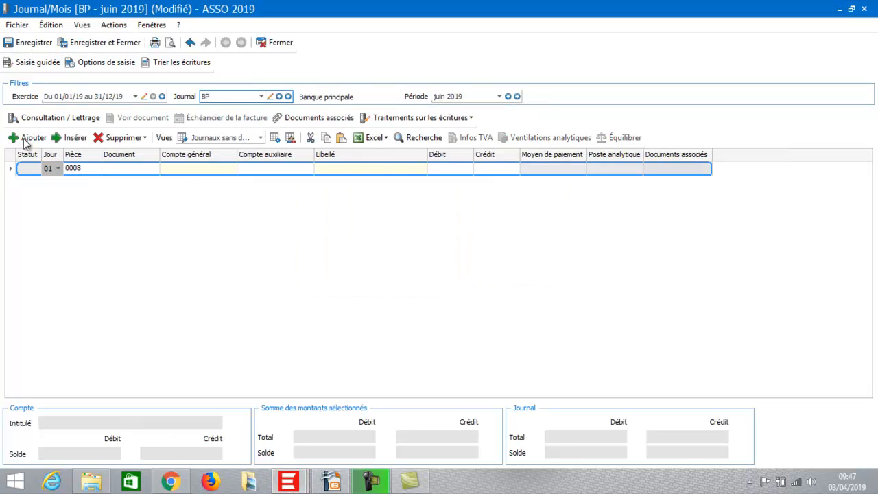
# - Record account 4417 with a credit of 50000 in the bank journal and generate the balancing line on account 512
pyautogui.click(180, 171)
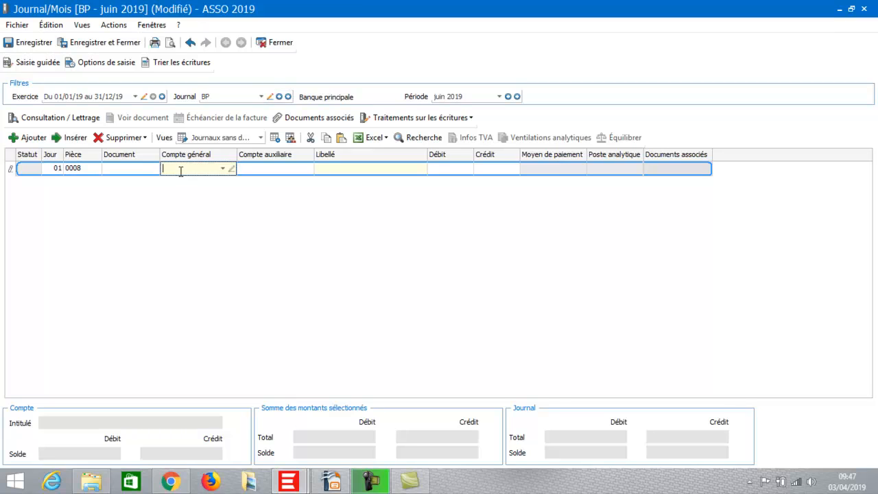
pyautogui.write('441')
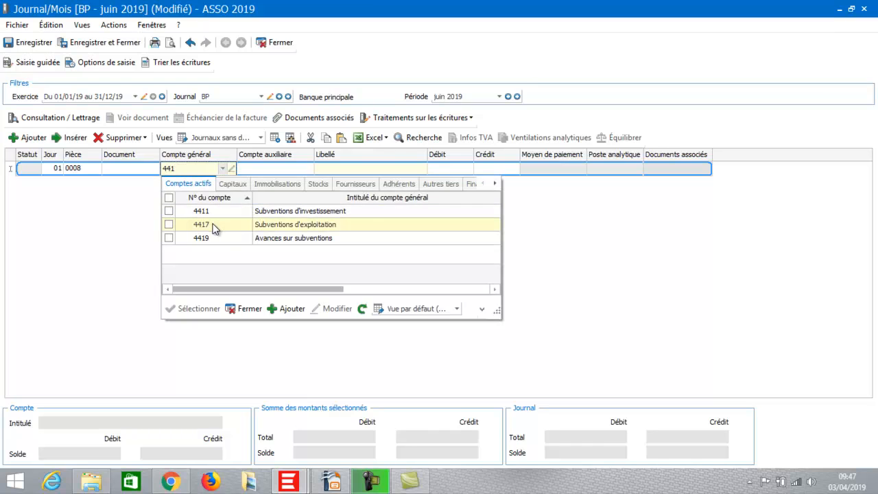
pyautogui.click(214, 228)
pyautogui.click(494, 169)
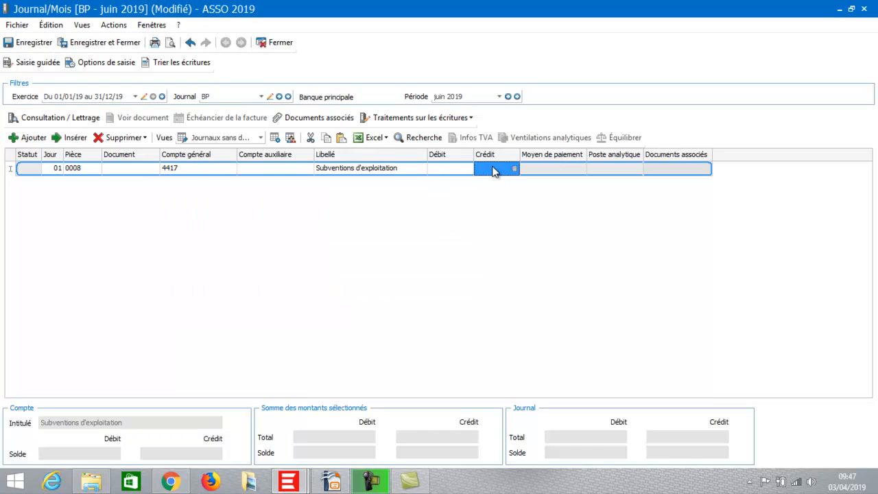
pyautogui.write('50000')
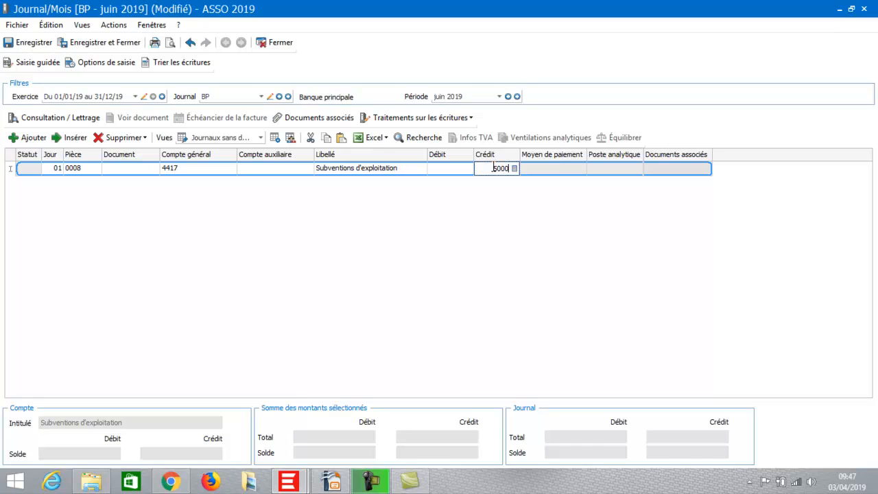
pyautogui.press('Return')
pyautogui.press('Return')
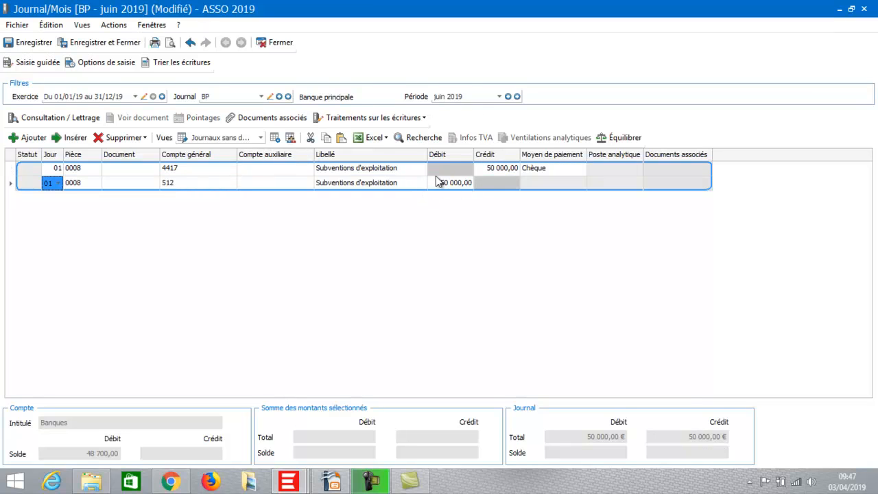
# - Change the journal period to novembre 2019
pyautogui.click(499, 98)
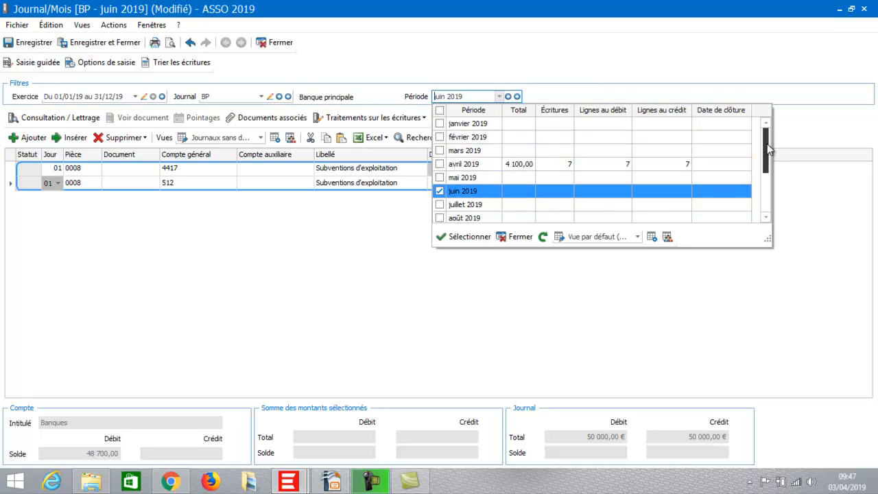
pyautogui.moveTo(767, 145); pyautogui.dragTo(767, 164)
pyautogui.click(467, 217)
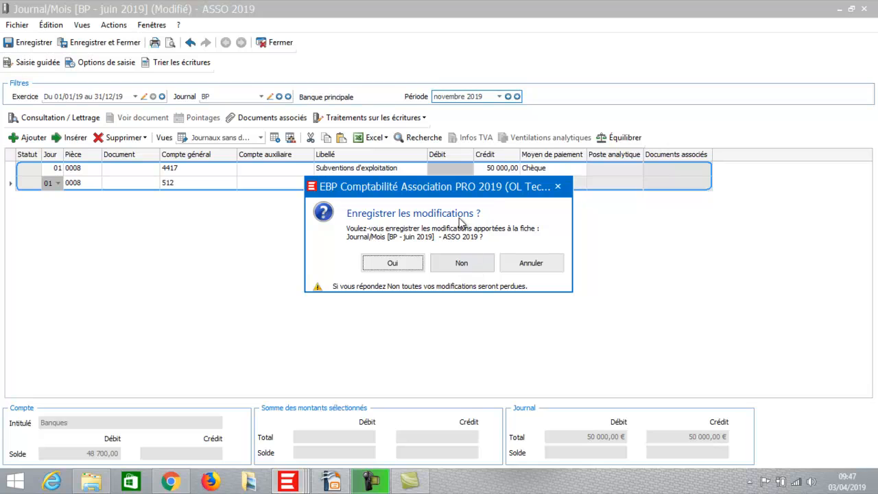
pyautogui.moveTo(450, 192); pyautogui.dragTo(453, 249)
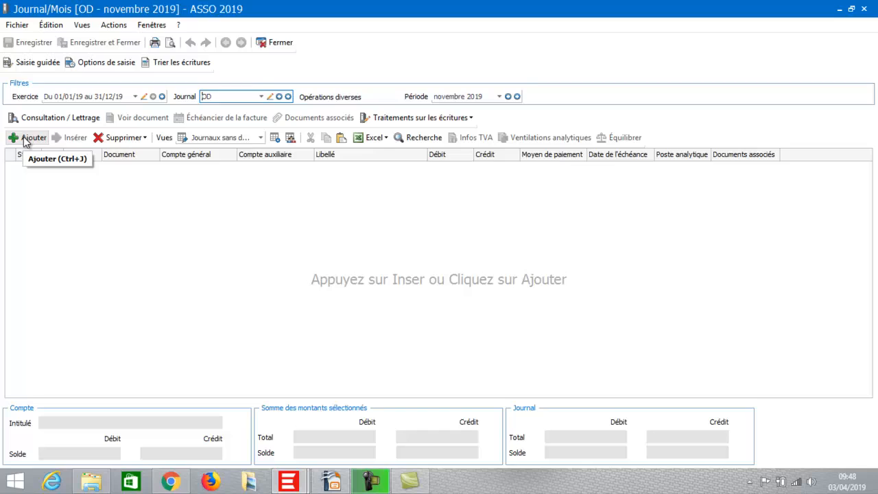
# - Add a novembre 2019 entry in the OD journal with account 7411 (SUBVENTIONS D'EXPLOITATION REGION) and a debit of 25000
pyautogui.click(25, 137)
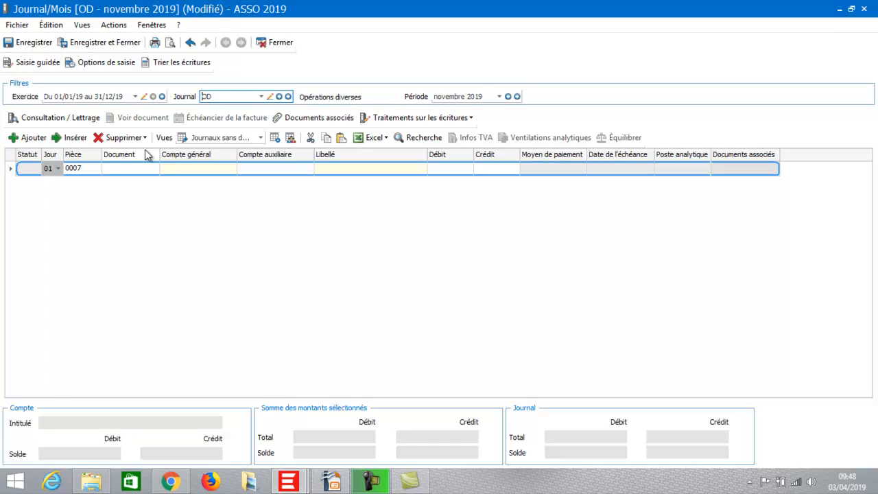
pyautogui.click(179, 167)
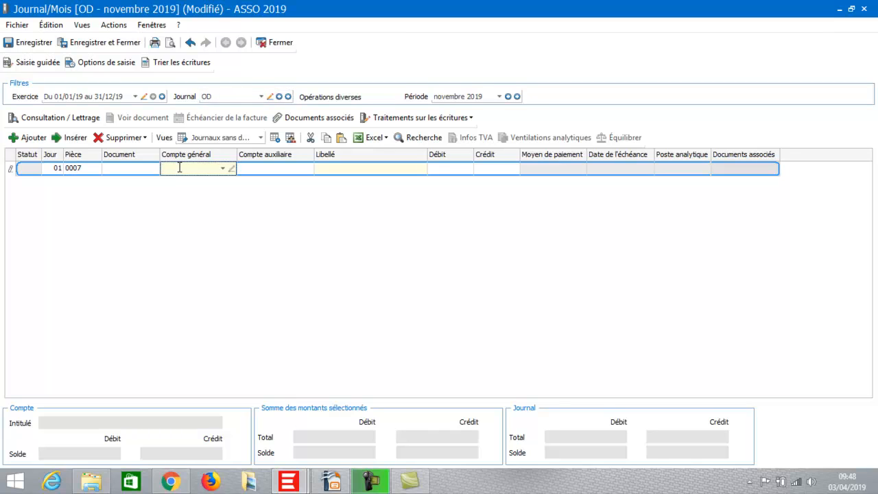
pyautogui.write('25')
pyautogui.press('BackSpace')
pyautogui.press('BackSpace')
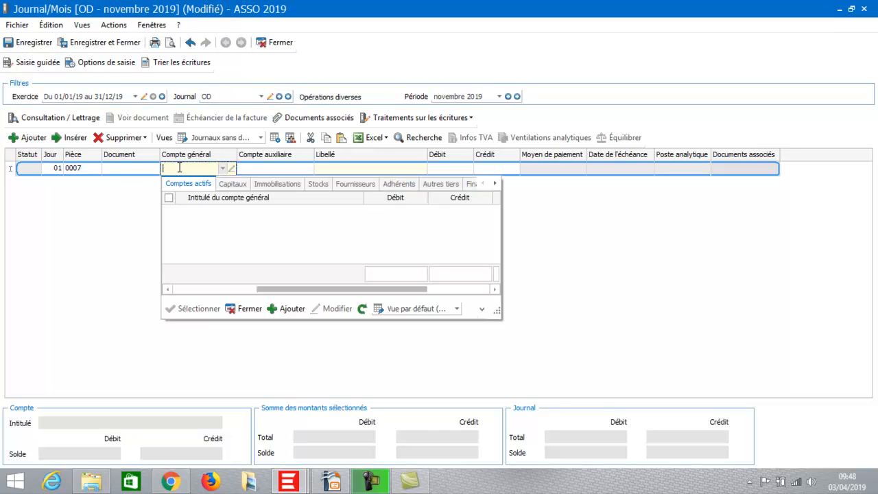
pyautogui.write('7411')
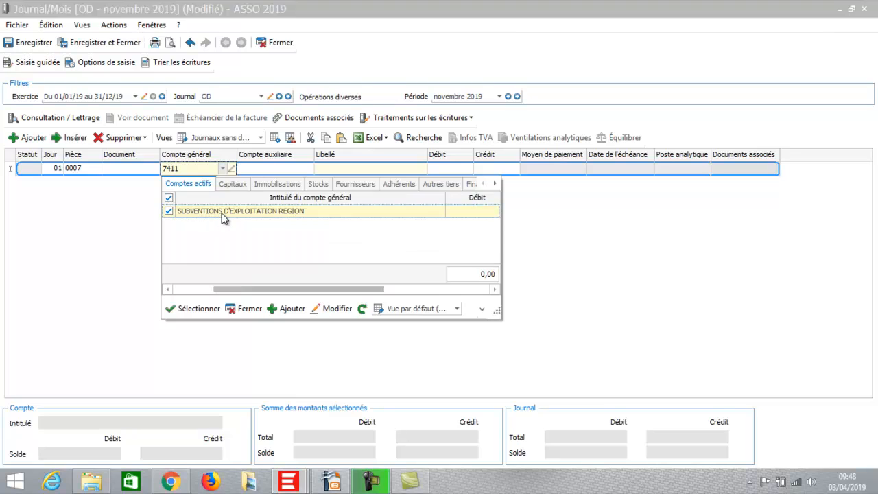
pyautogui.doubleClick(220, 214)
pyautogui.click(454, 170)
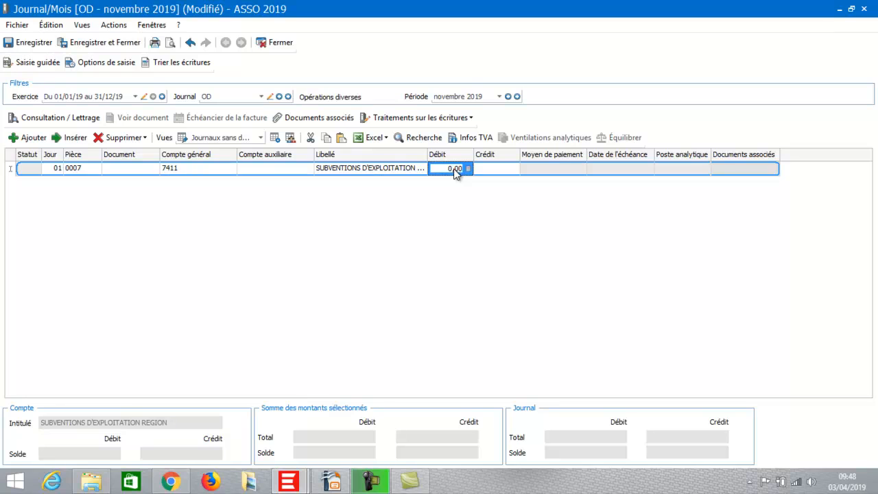
pyautogui.write('25000')
pyautogui.press('Return')
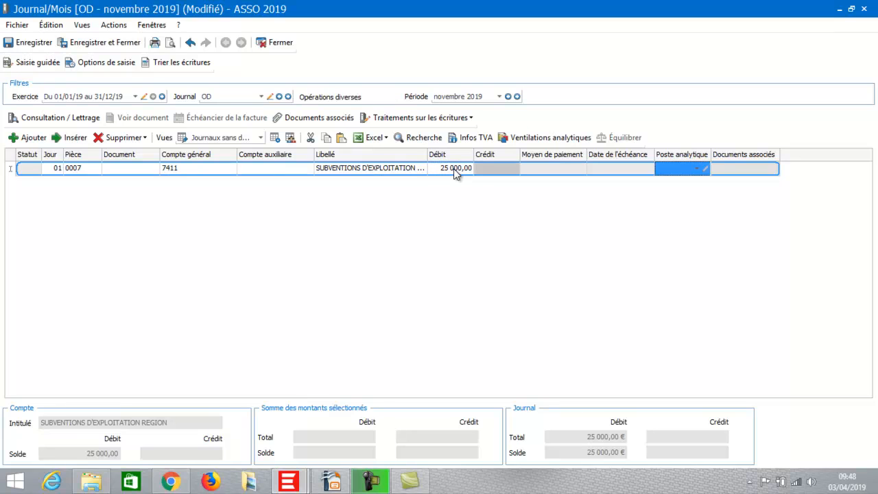
pyautogui.press('Return')
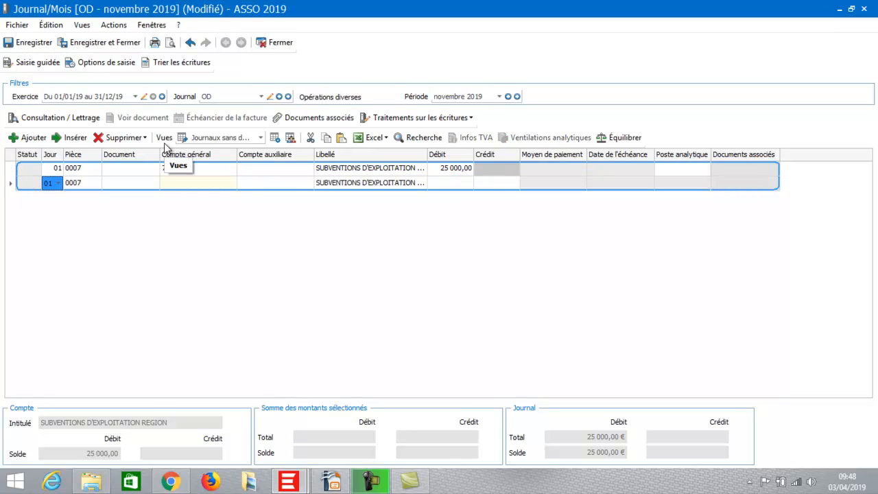
# - Set the entry's second line to account 487 (Produits constatés d'avance) and balance the entry with a 25 000 credit
pyautogui.click(177, 183)
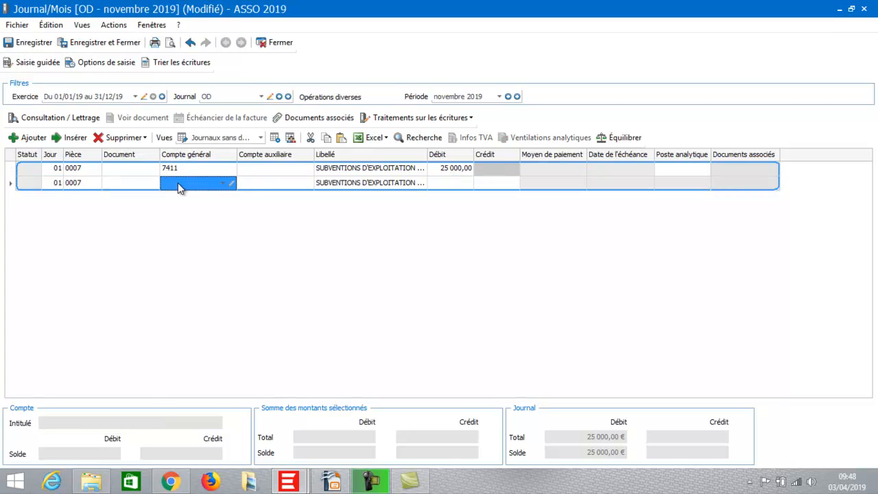
pyautogui.write('4')
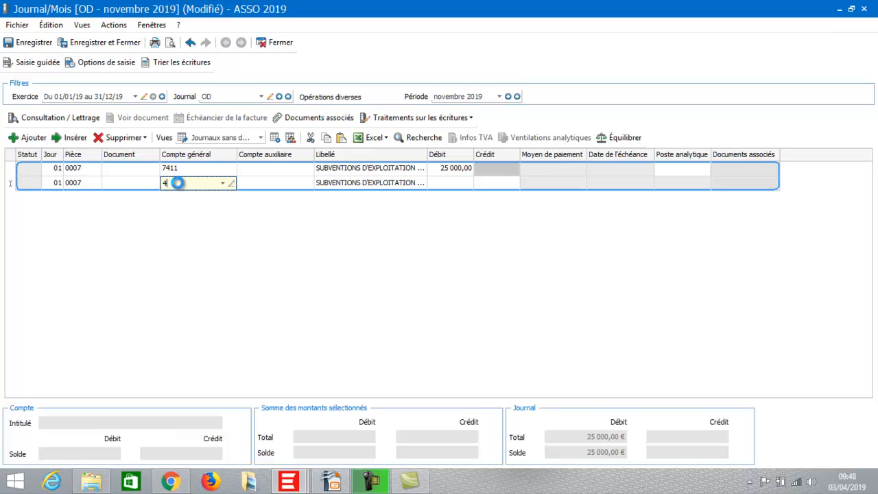
pyautogui.write('87')
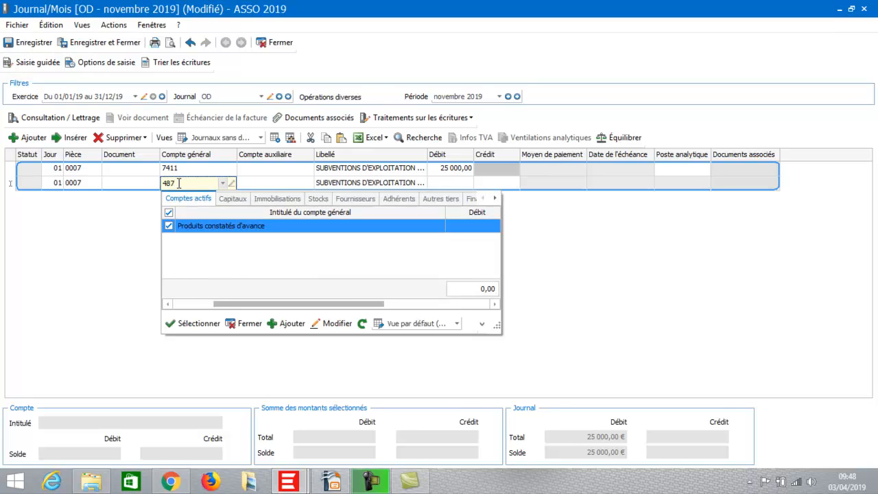
pyautogui.click(200, 226)
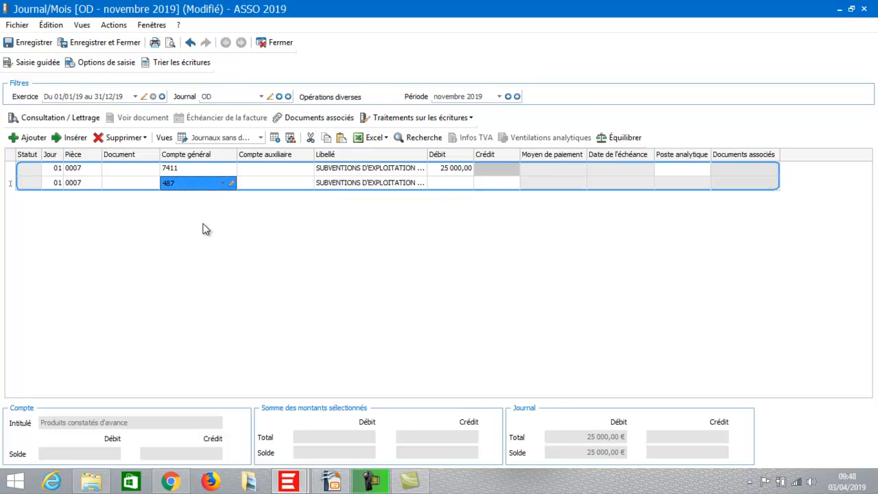
pyautogui.click(623, 139)
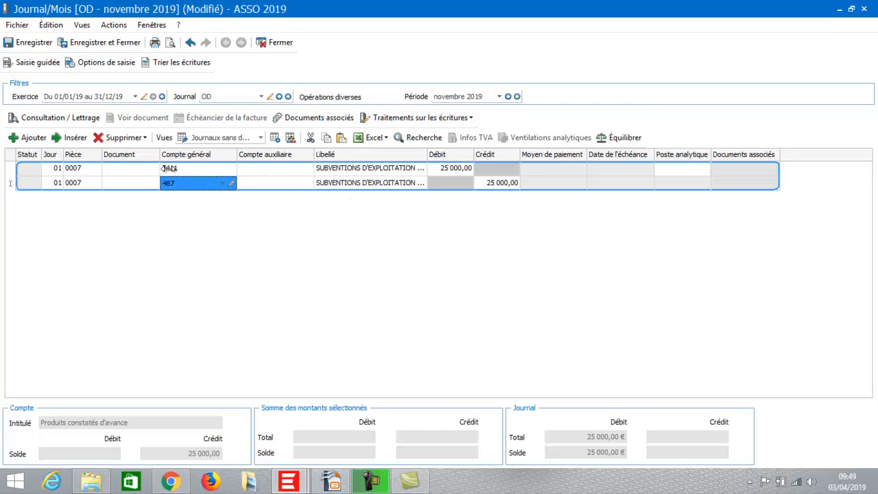
# - Add a second OD entry, piece 0008, with account 487 (Produits constatés d'avance) and a debit of 25000
pyautogui.click(31, 138)
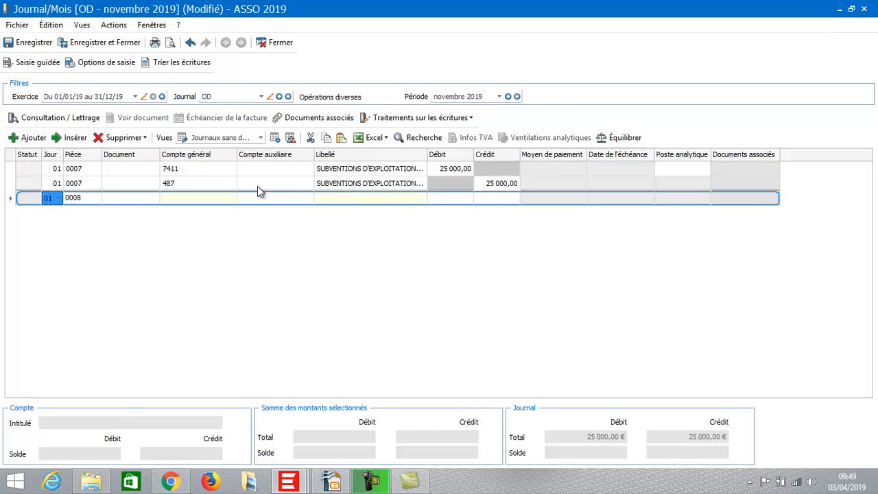
pyautogui.click(217, 199)
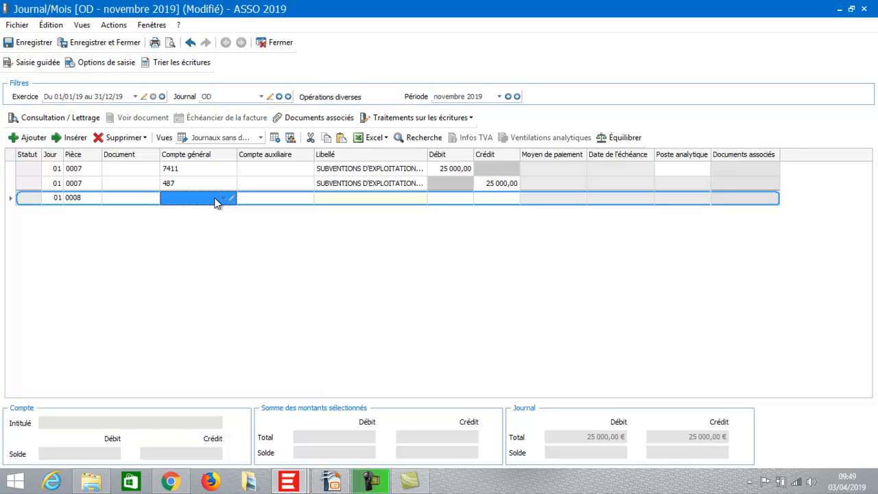
pyautogui.click(183, 200)
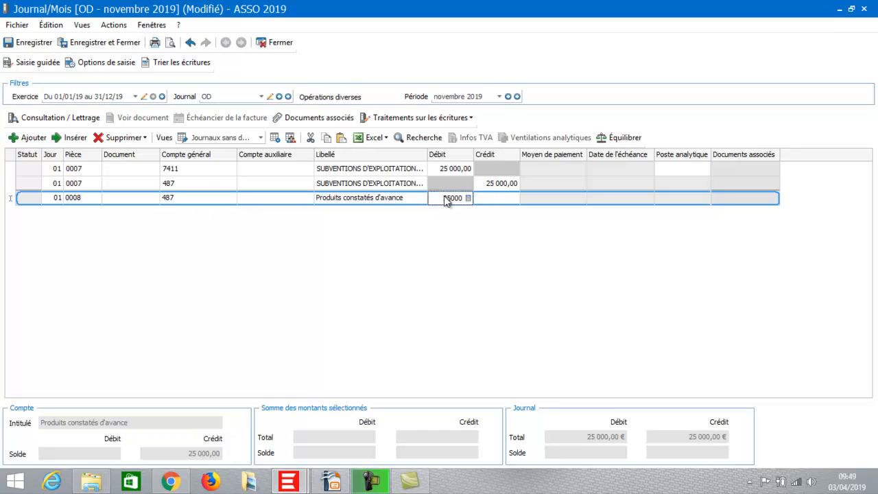
pyautogui.press('Return')
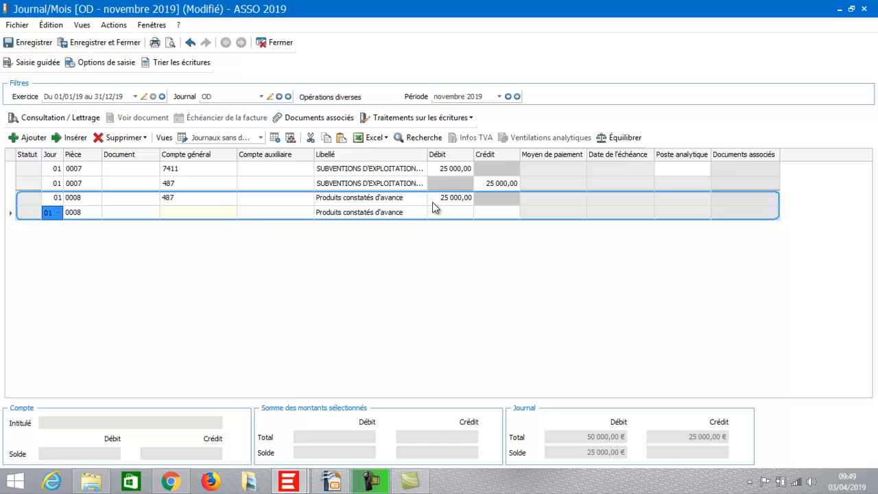
# - Assign account 7411 to the second line of piece 0008 and balance that entry
pyautogui.click(198, 213)
pyautogui.click(198, 214)
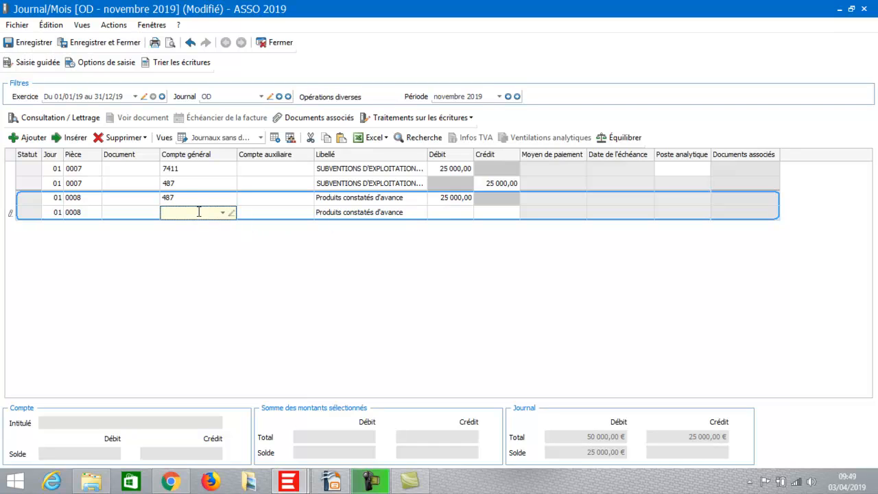
pyautogui.write('7')
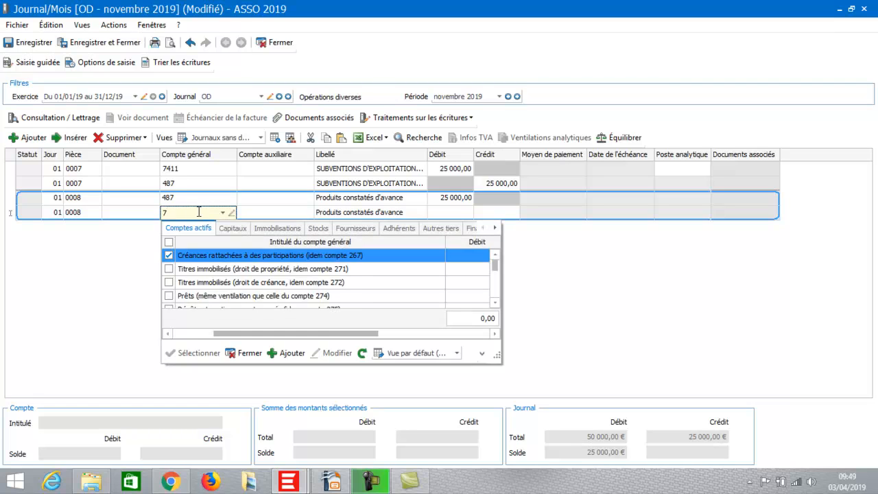
pyautogui.write('411')
pyautogui.press('Return')
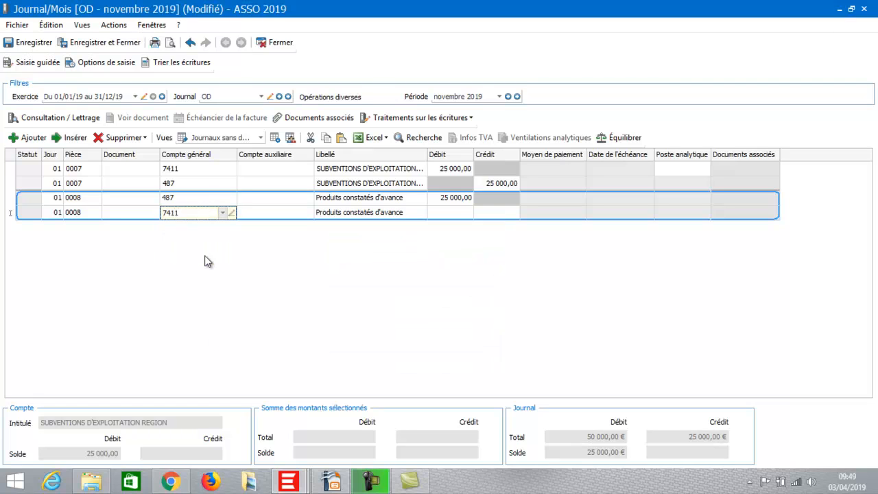
pyautogui.click(620, 139)
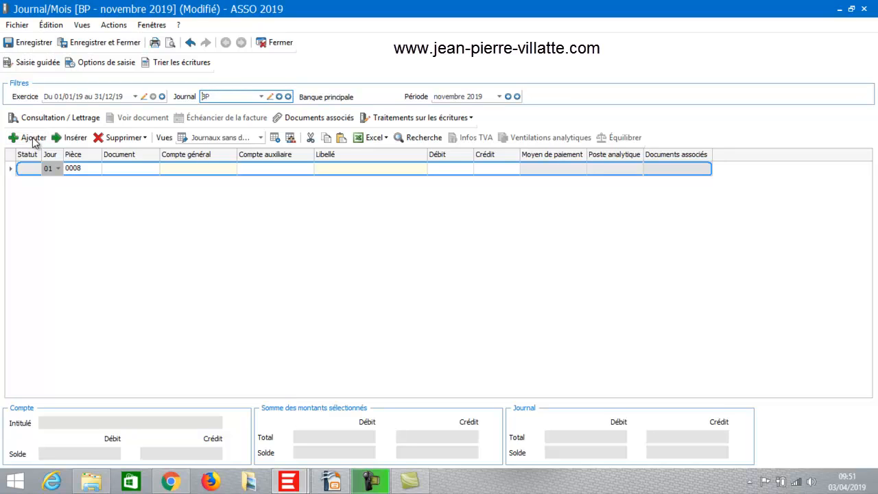
# - In the BP journal, record account 487 with a credit of 5000 and generate the balancing line on account 512
pyautogui.click(183, 175)
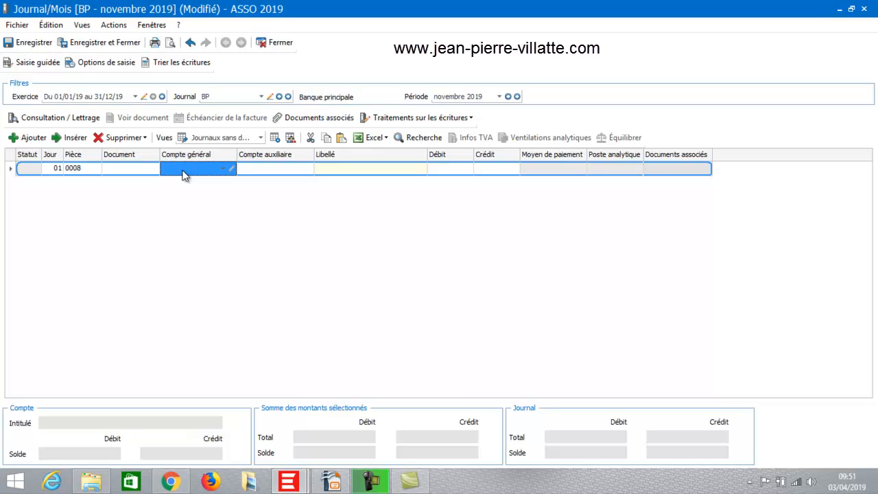
pyautogui.click(183, 171)
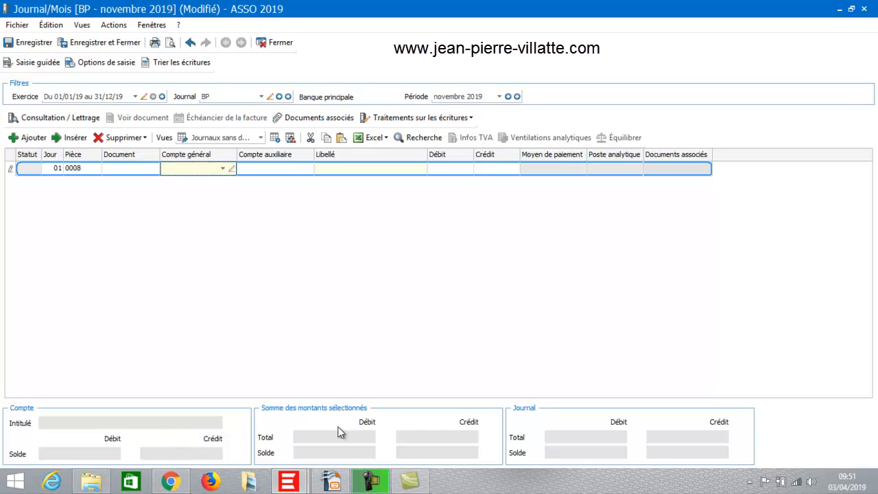
pyautogui.write('487')
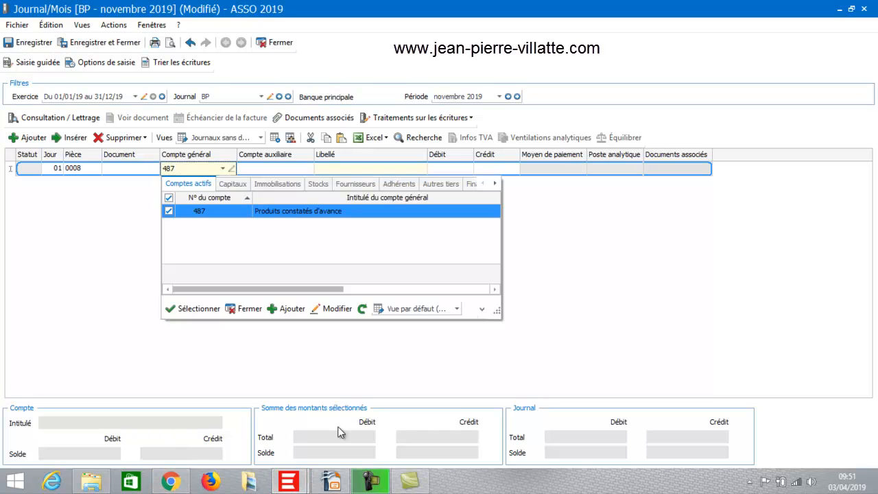
pyautogui.click(296, 214)
pyautogui.click(488, 169)
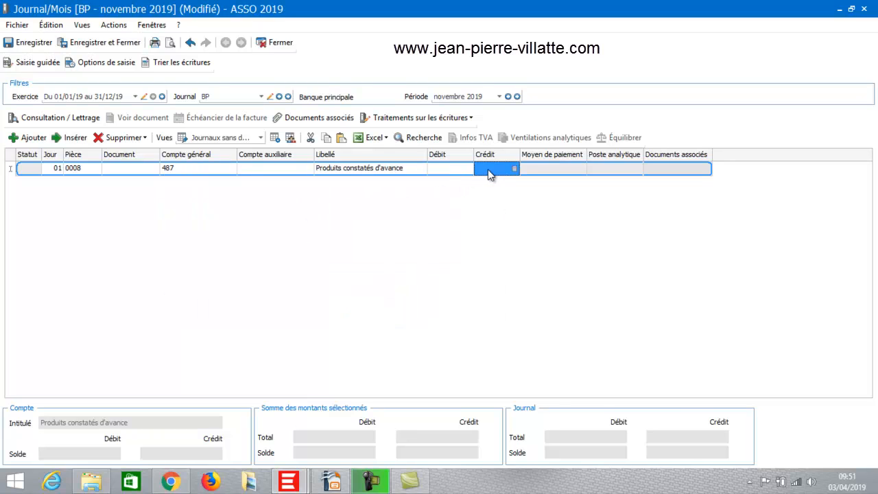
pyautogui.write('5000')
pyautogui.press('Return')
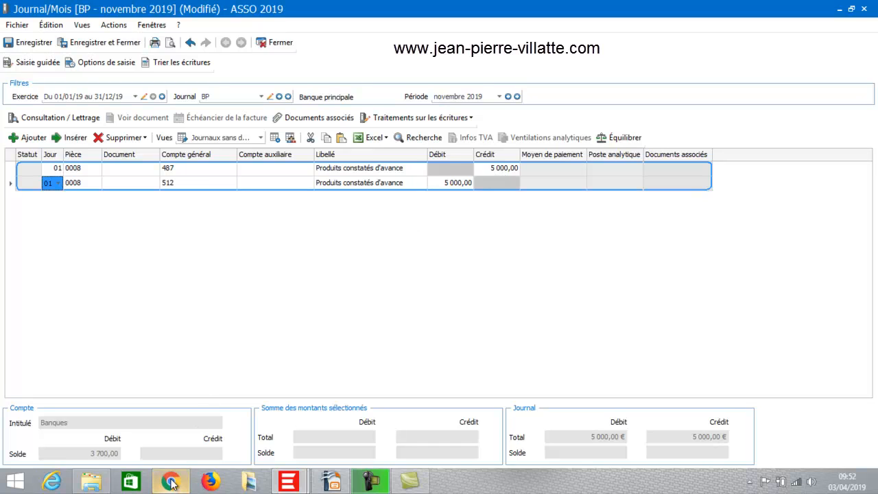
pyautogui.press('Down')
pyautogui.click(175, 199)
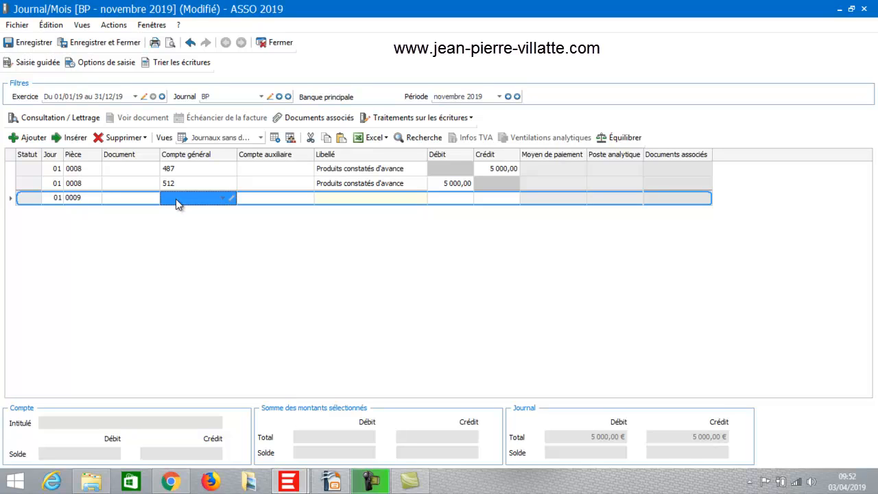
pyautogui.click(176, 202)
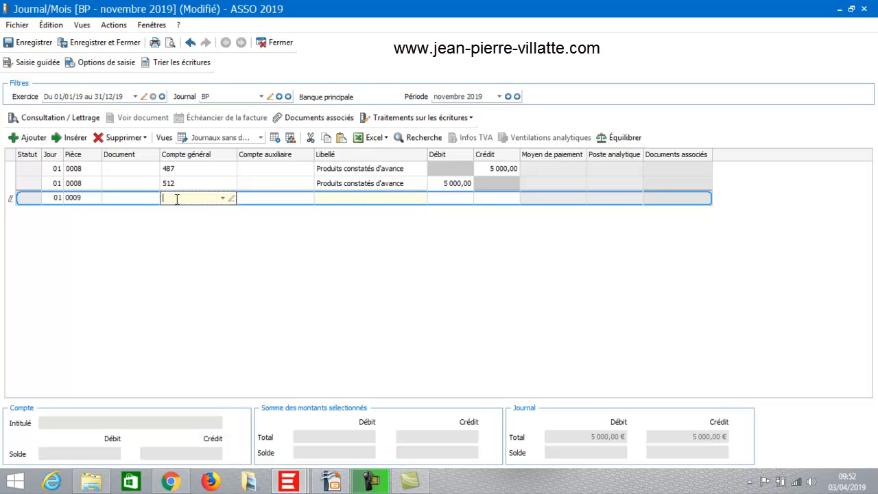
# - Switch the journal to OD (Opérations diverses) and record account 487 (Produits constatés d'avance) with a debit of 5000 for novembre 2019
pyautogui.click(261, 97)
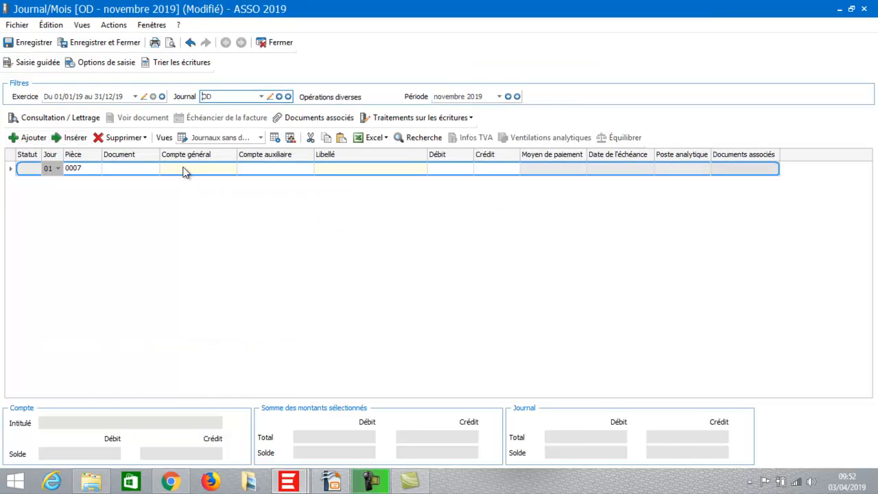
pyautogui.click(185, 174)
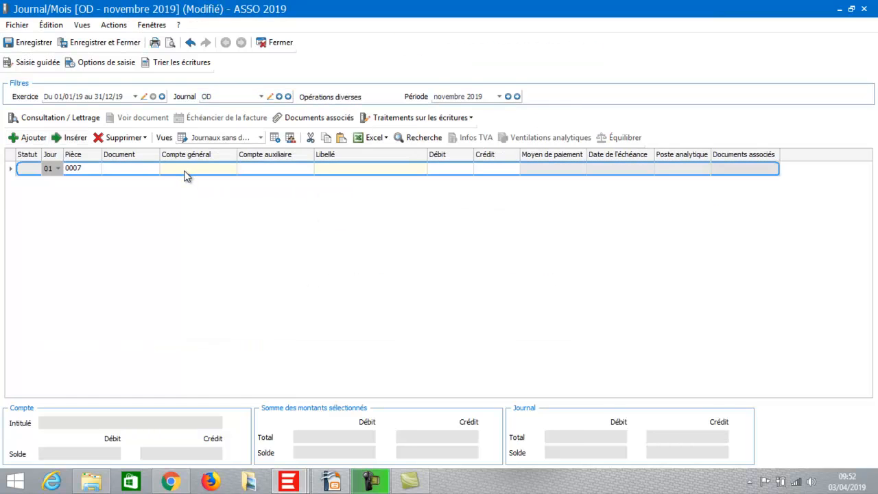
pyautogui.click(186, 174)
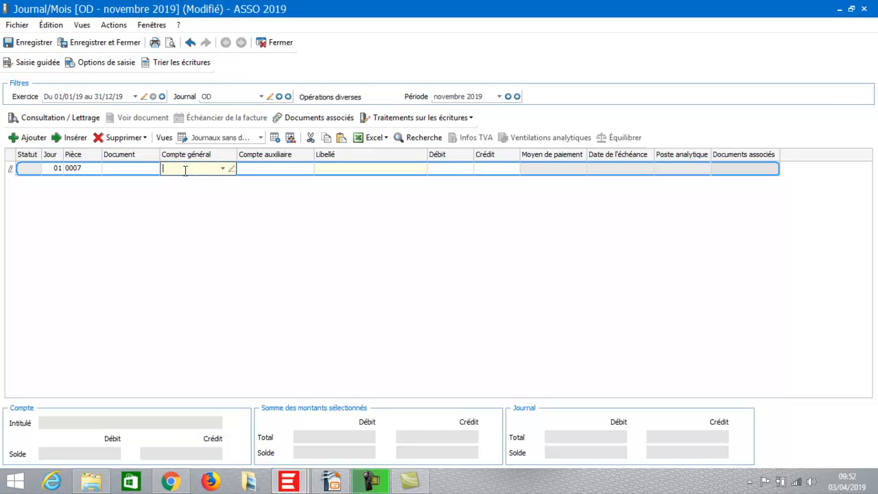
pyautogui.write('487')
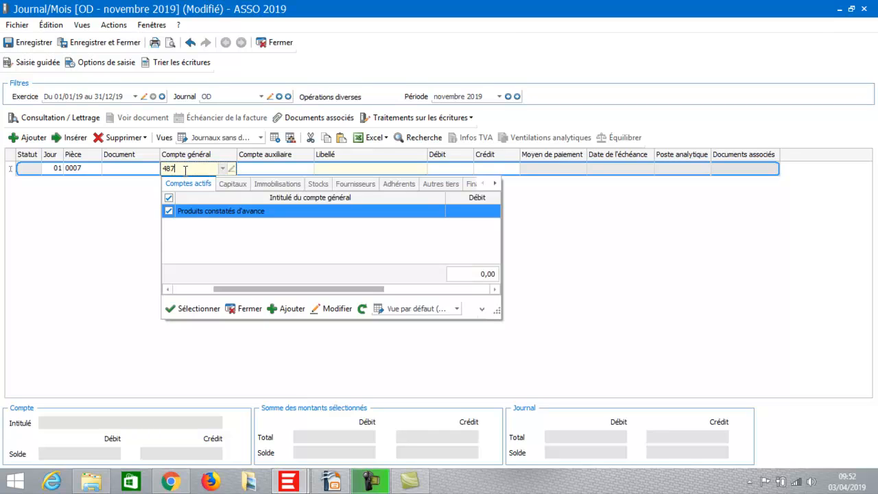
pyautogui.doubleClick(204, 213)
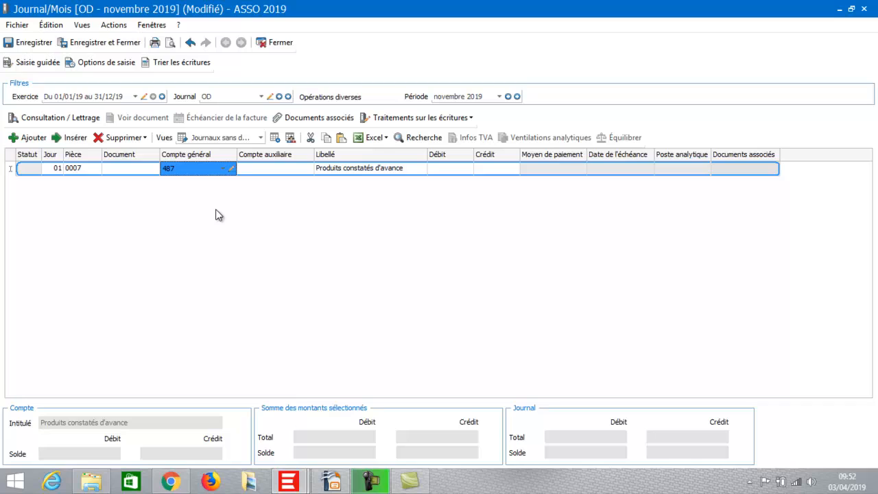
pyautogui.click(441, 171)
pyautogui.write('5')
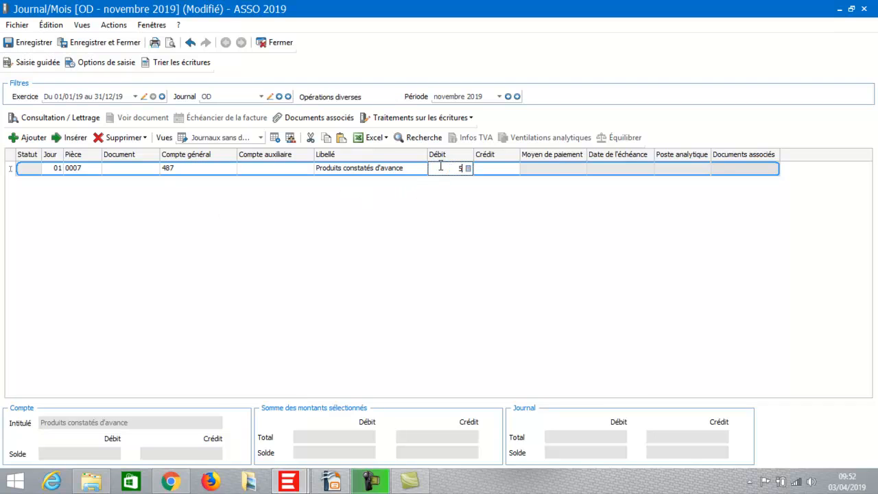
pyautogui.write(' 000')
pyautogui.press('Return')
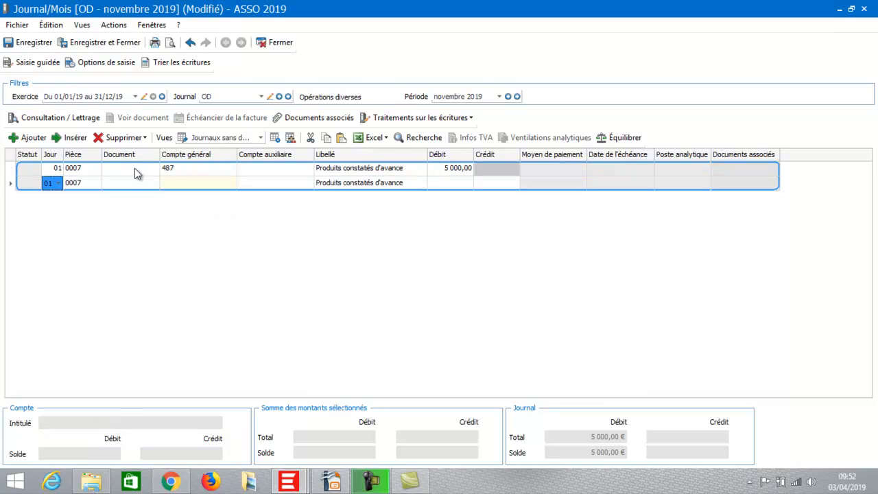
# - Set the counterpart line to account 7411 (SUBVENTIONS D'EXPLOITATION REGION) and balance the entry with a 5 000 credit
pyautogui.click(183, 185)
pyautogui.click(184, 183)
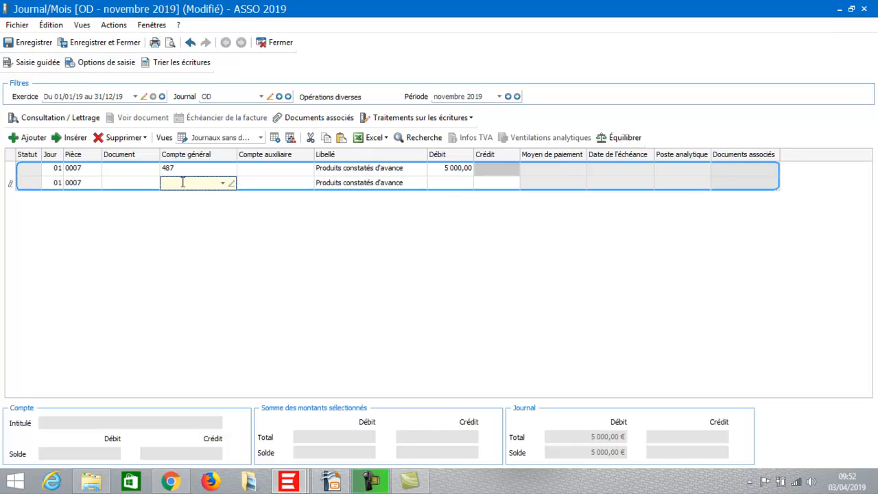
pyautogui.write('74')
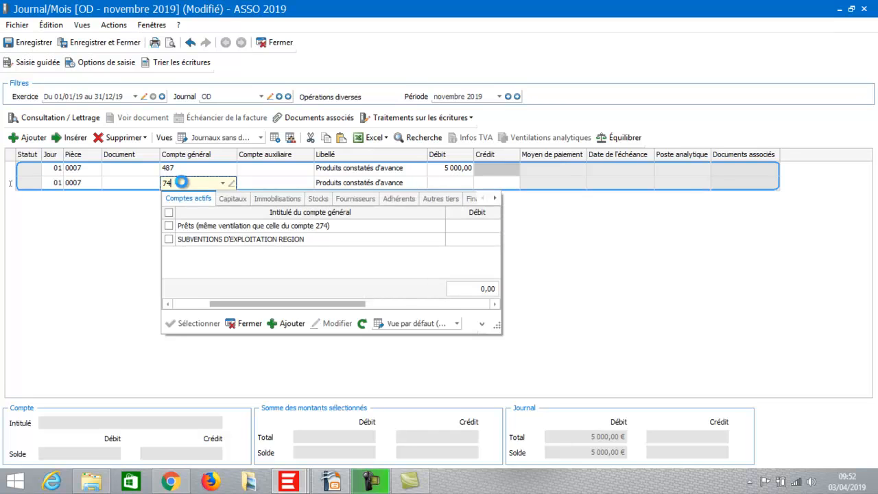
pyautogui.click(206, 240)
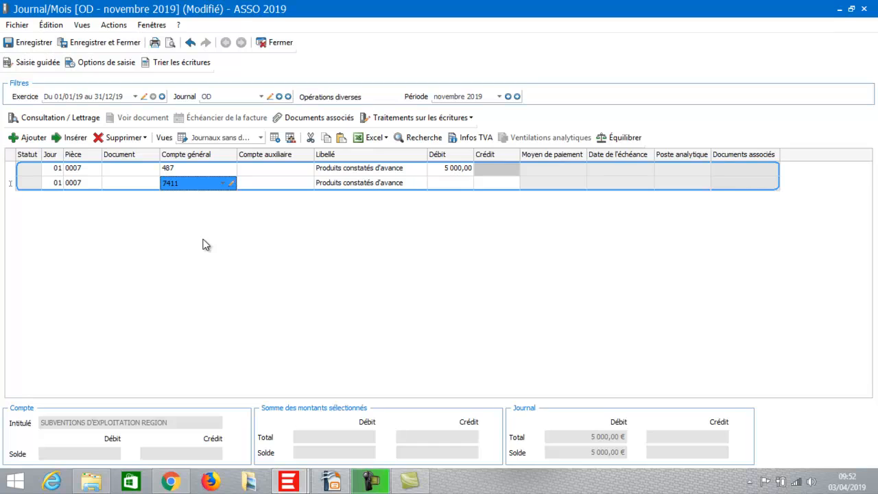
pyautogui.click(624, 140)
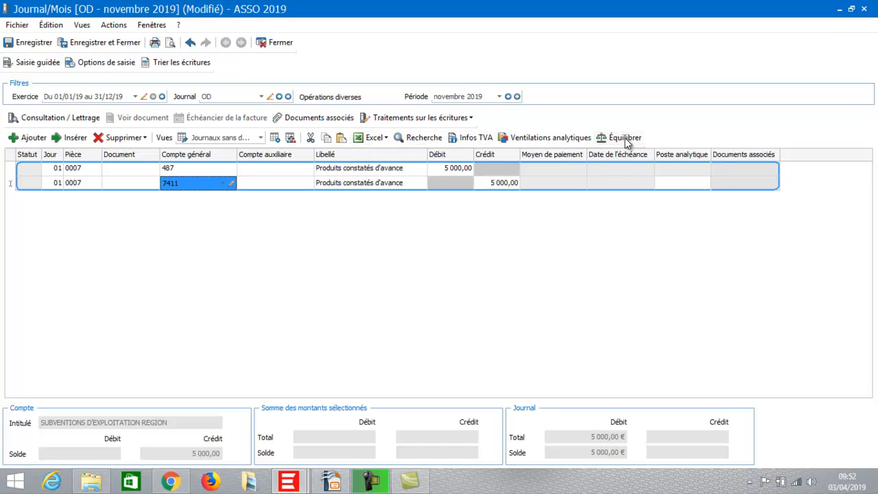